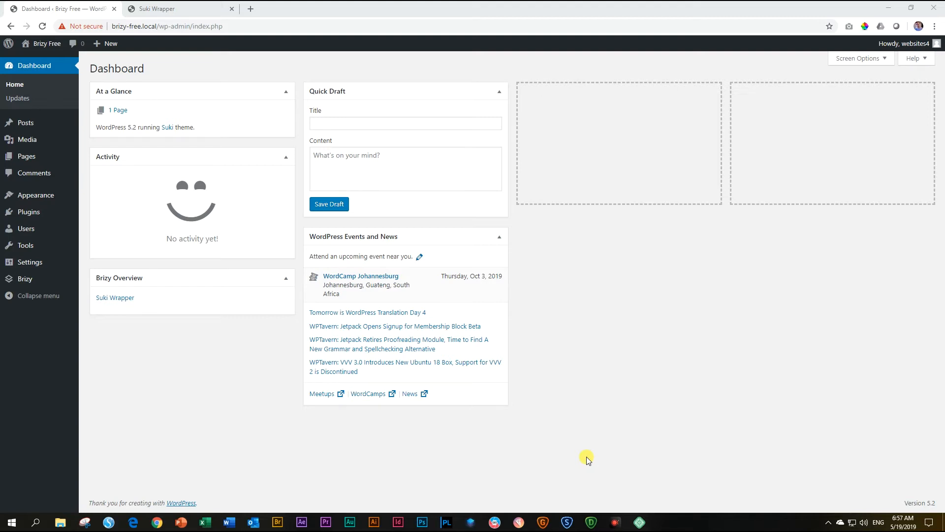
Check the active Suki theme's version and the installed Brizy plugin's version
mouse_move(45, 201)
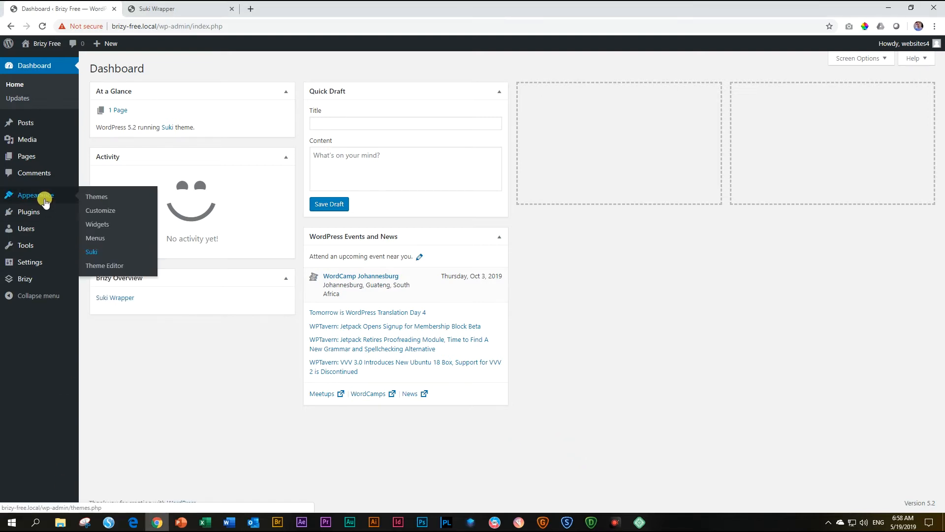
left_click(93, 197)
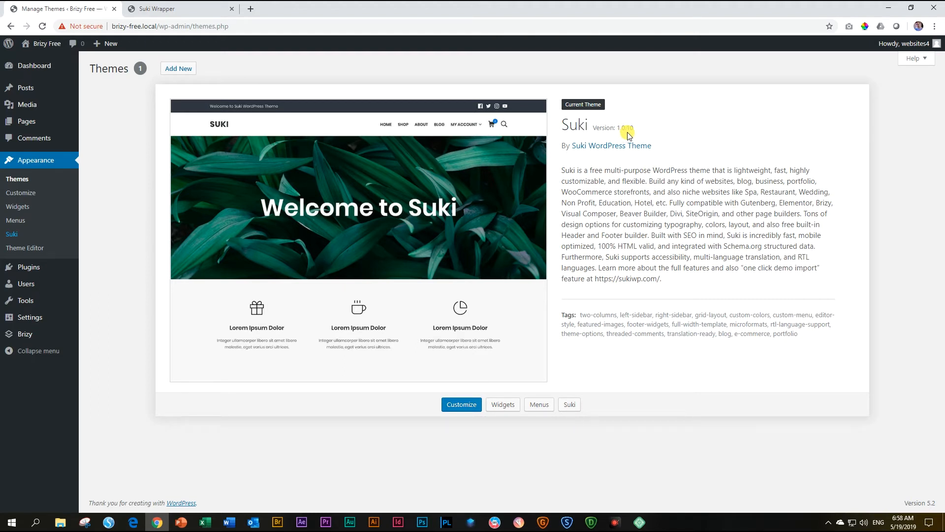
mouse_move(31, 270)
left_click(108, 268)
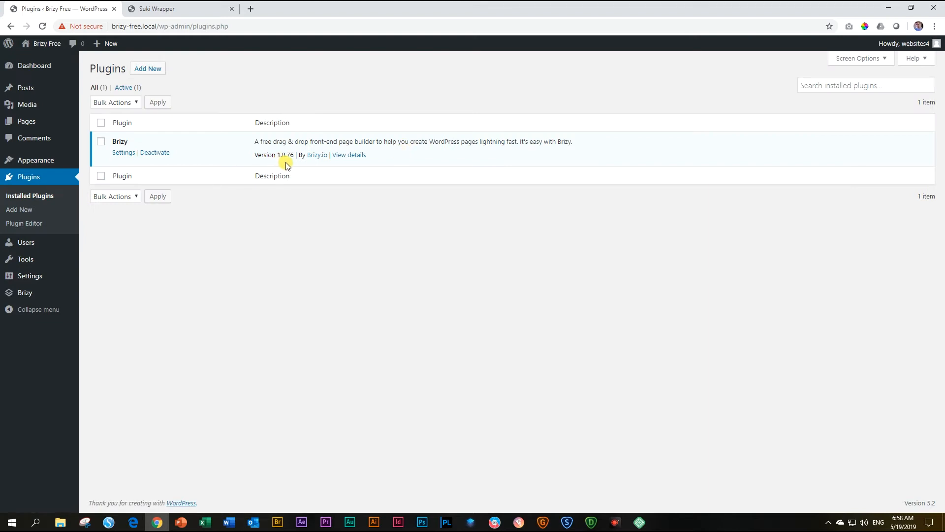
Change the Suki Wrapper page's template in the Brizy editor to the theme's Builder (theme) option
left_click(174, 11)
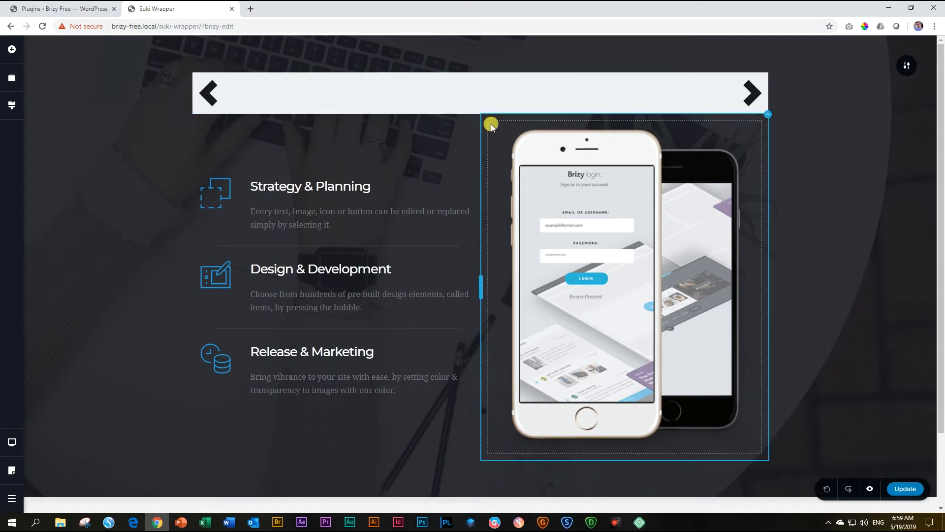
left_click(14, 475)
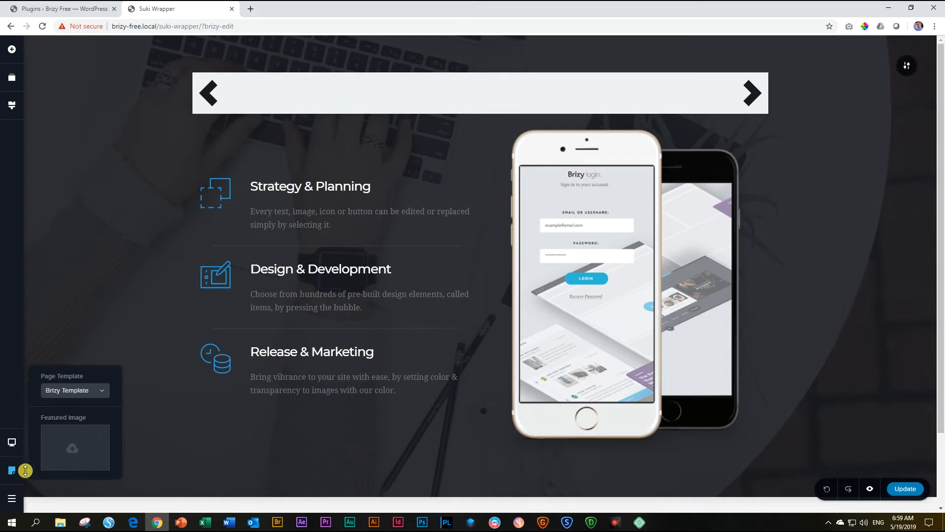
left_click(98, 390)
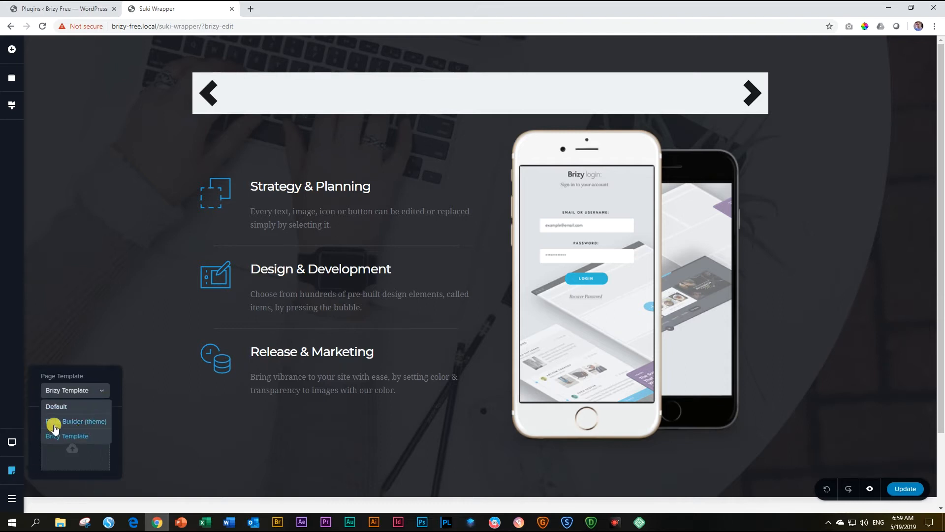
left_click(72, 421)
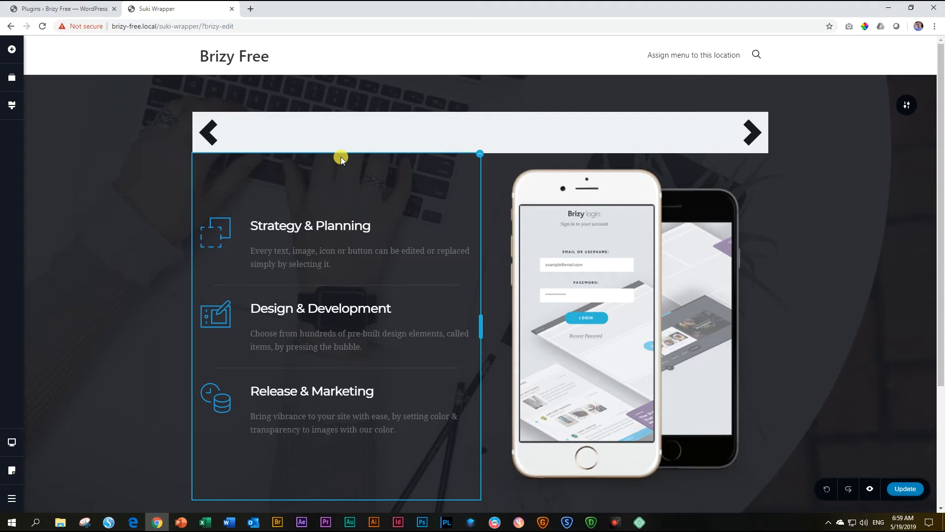
Open the theme customizer's Page Canvas & Wrapper settings and set the content wrapper width to 1230 px
left_click(80, 12)
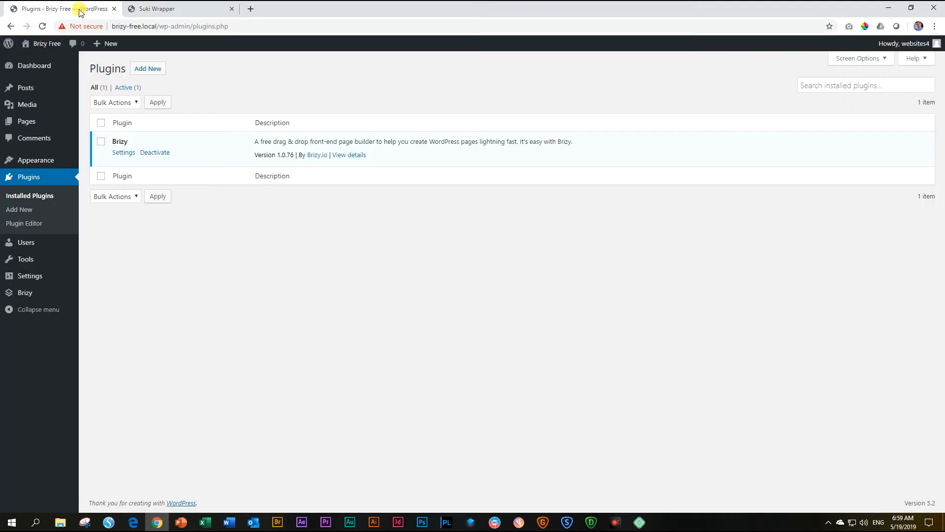
mouse_move(35, 159)
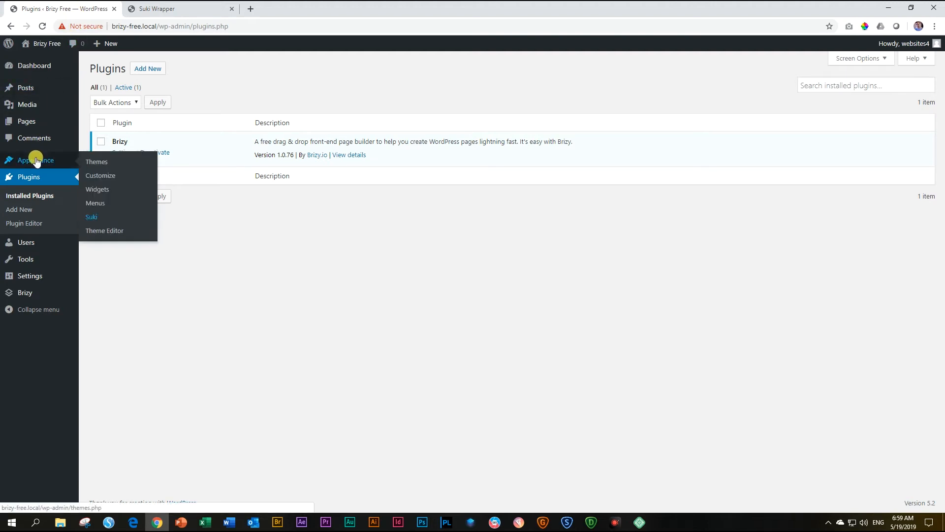
left_click(100, 176)
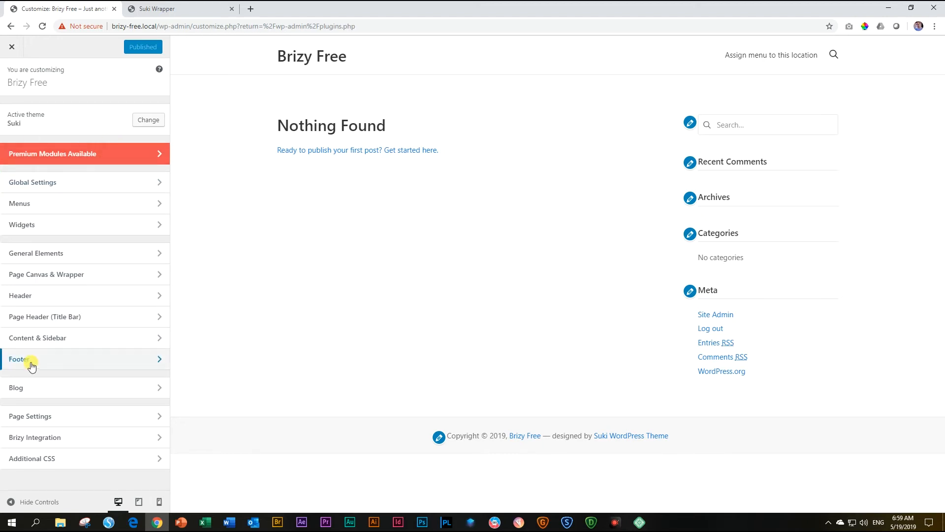
left_click(42, 276)
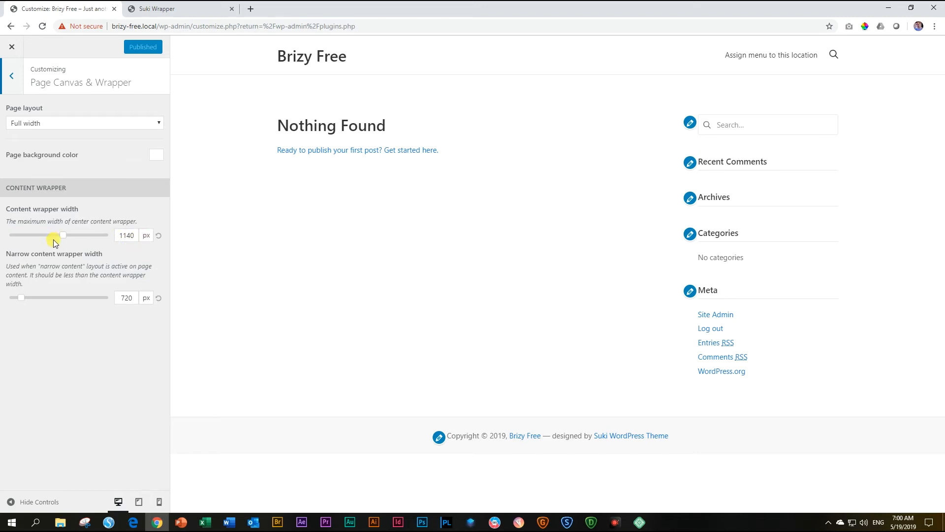
left_click_drag(63, 235, 72, 235)
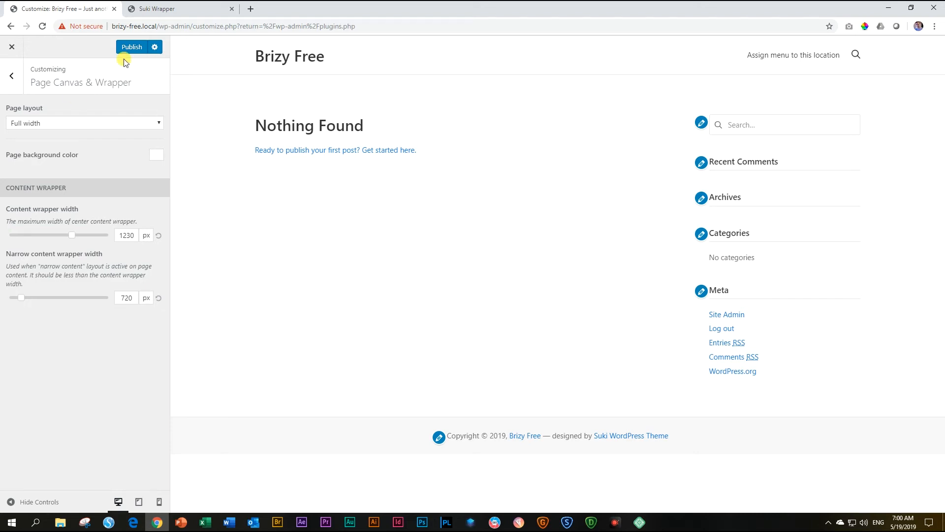
Try the Full width option on the Suki Wrapper page's section, then restore its width to Boxed
left_click(166, 9)
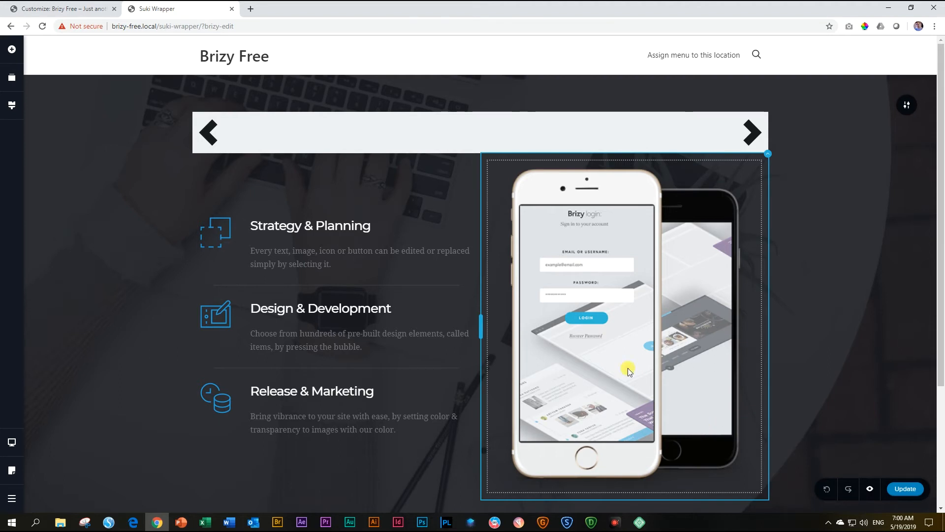
left_click(909, 107)
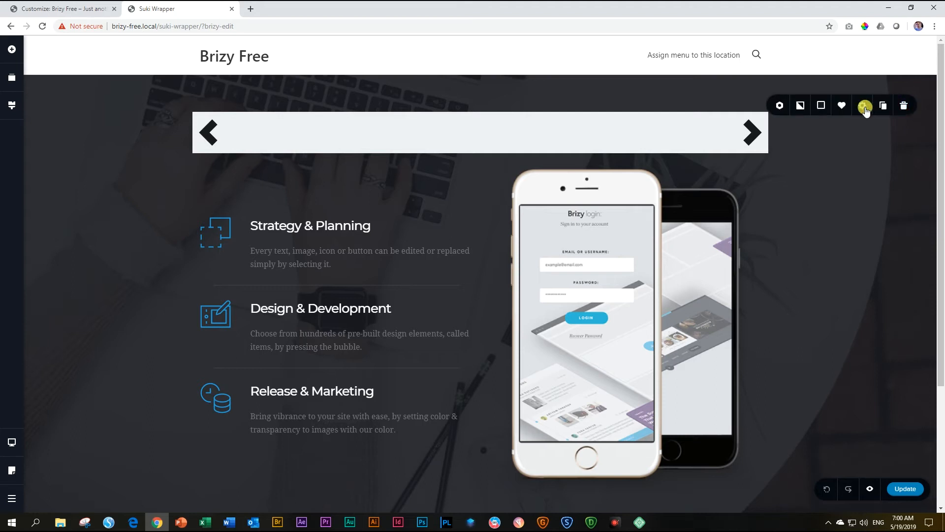
left_click(863, 106)
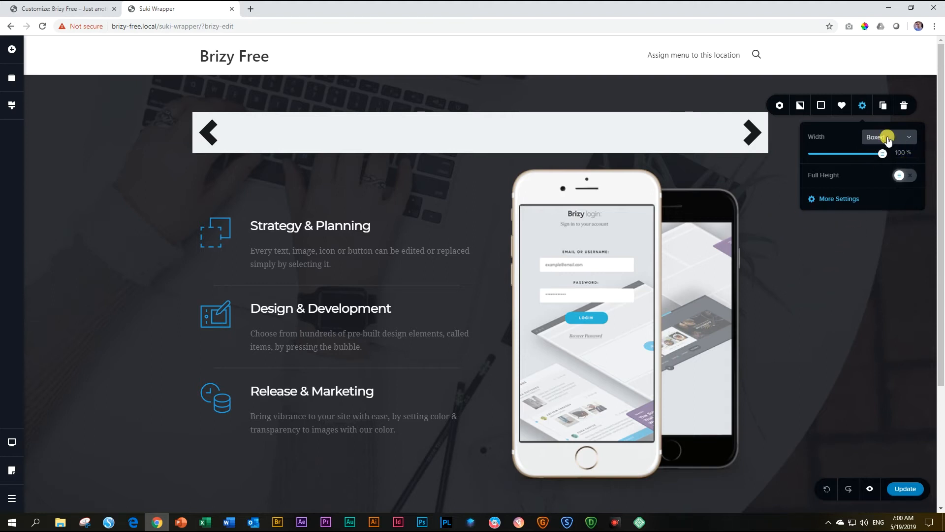
left_click(884, 137)
left_click(873, 166)
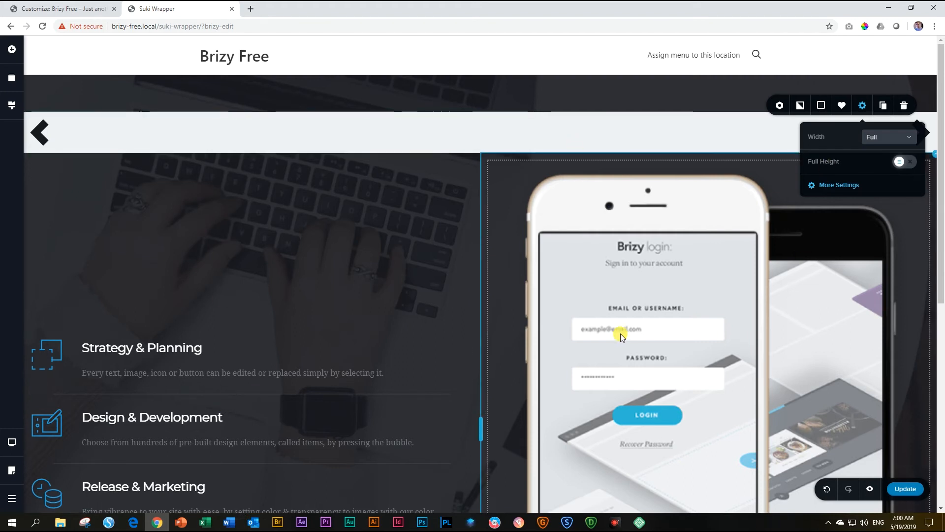
left_click(878, 138)
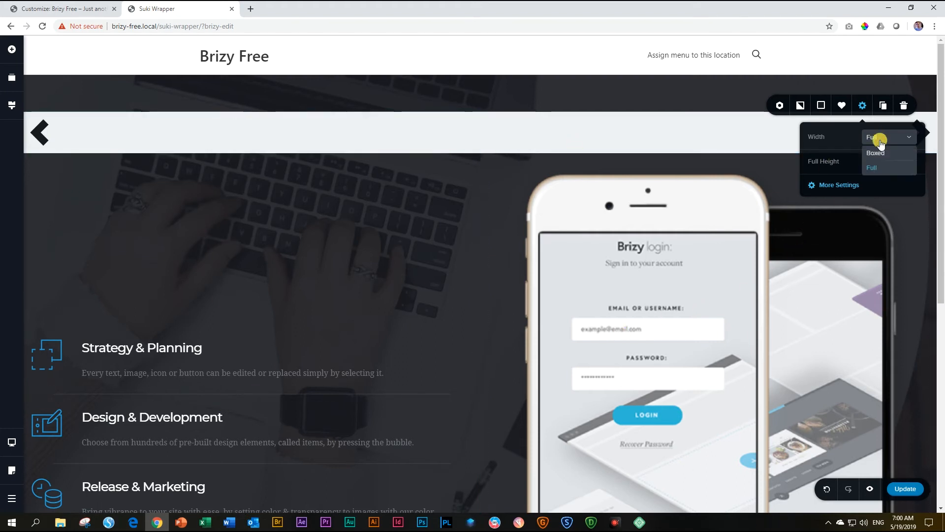
left_click(877, 154)
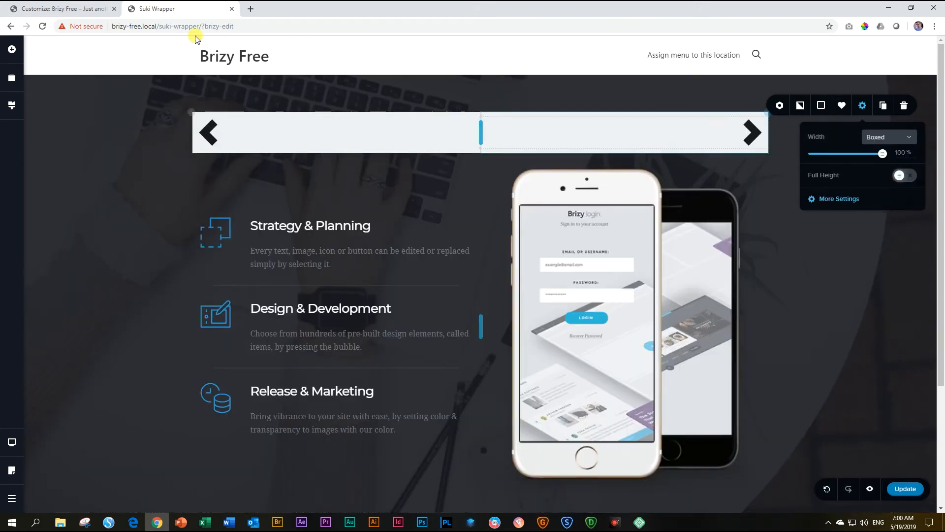
Set the theme's content wrapper width to 1280 px in the customizer and publish the change
left_click(79, 11)
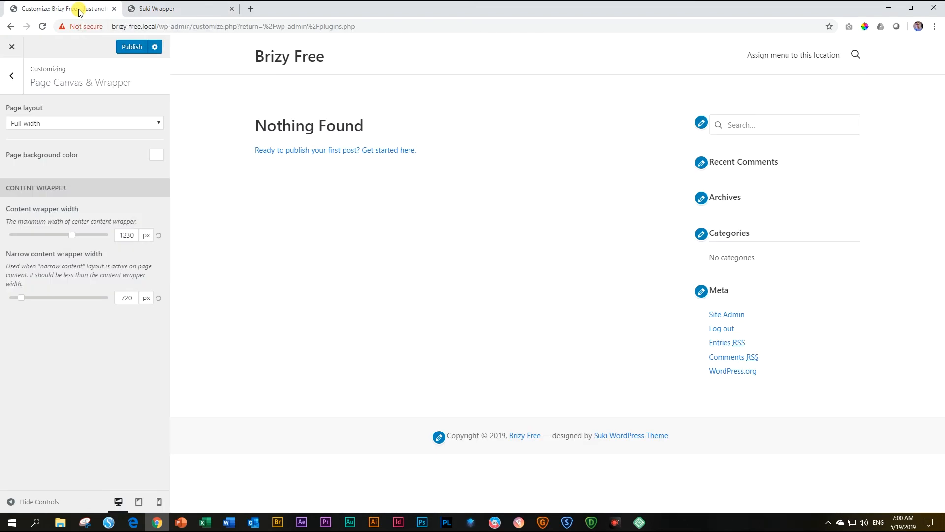
double_click(126, 235)
type("4")
type("280")
left_click(135, 47)
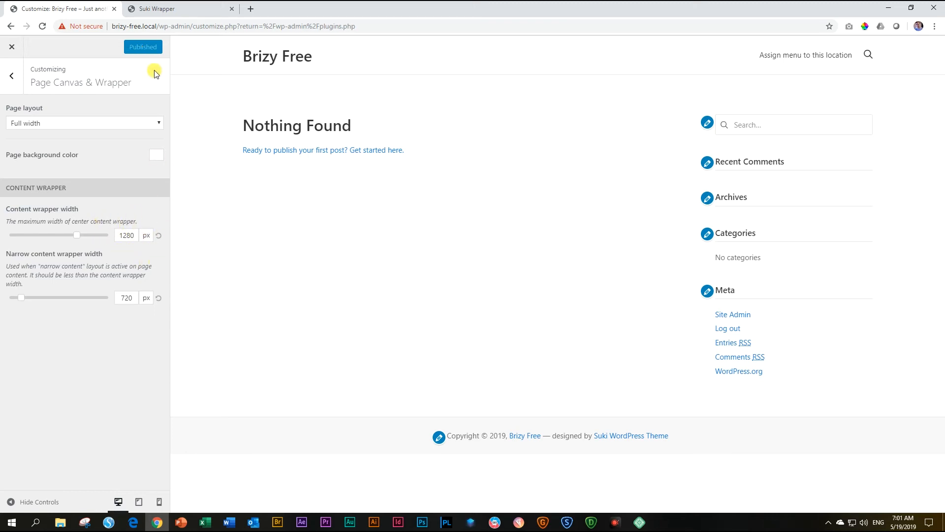
Reload the Suki Wrapper page in the Brizy editor, update it and open its preview
left_click(191, 13)
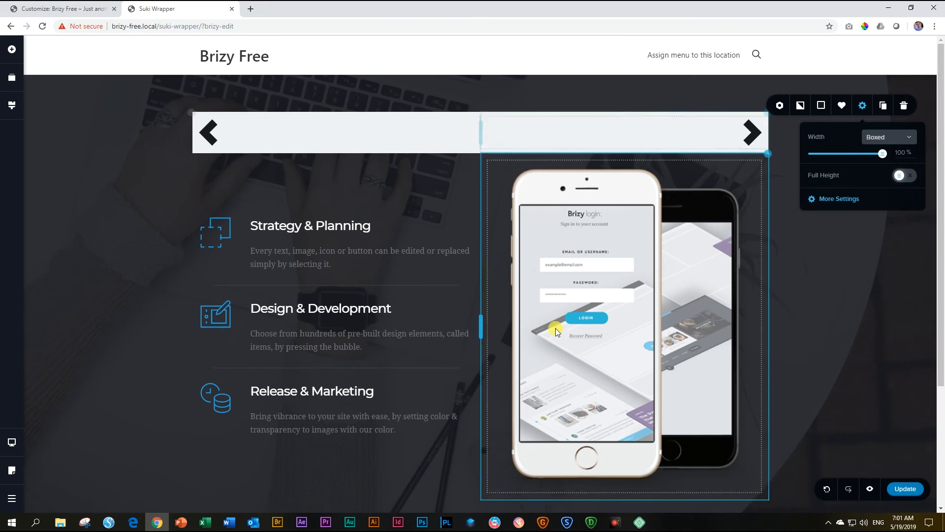
left_click(44, 27)
left_click(521, 99)
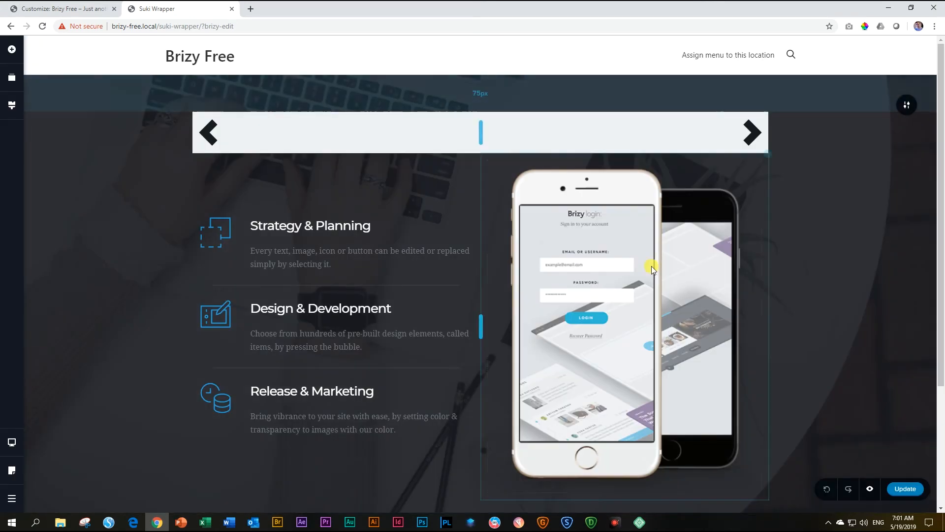
left_click(907, 489)
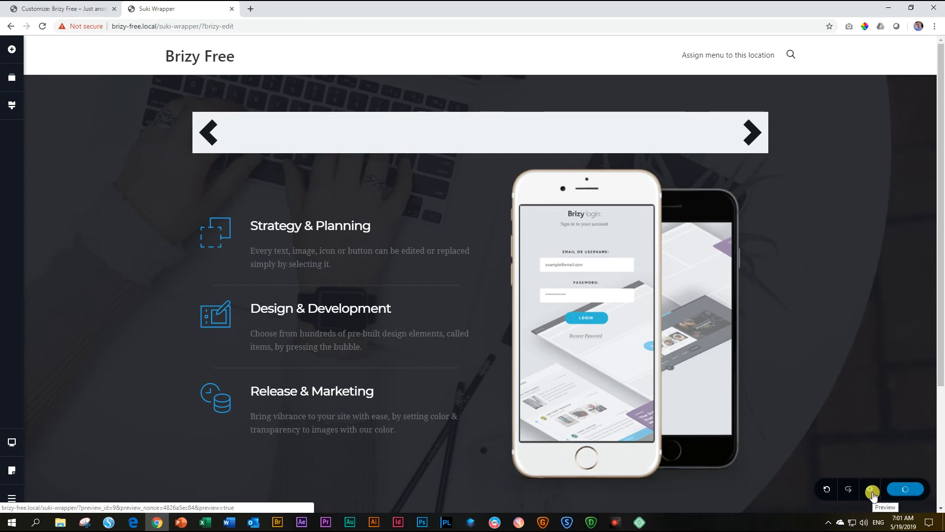
left_click(872, 490)
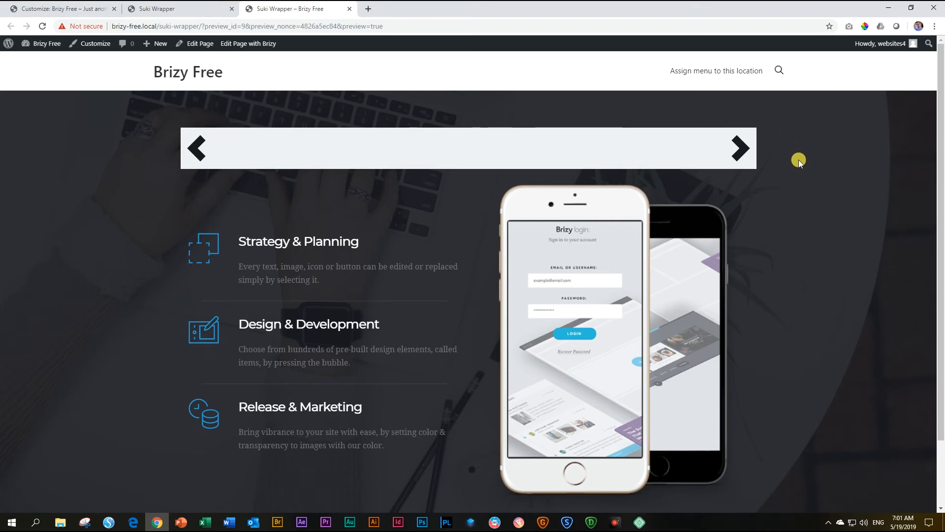
Switch the section's width to Full in the Brizy editor for comparison and set it back to Boxed
left_click(180, 10)
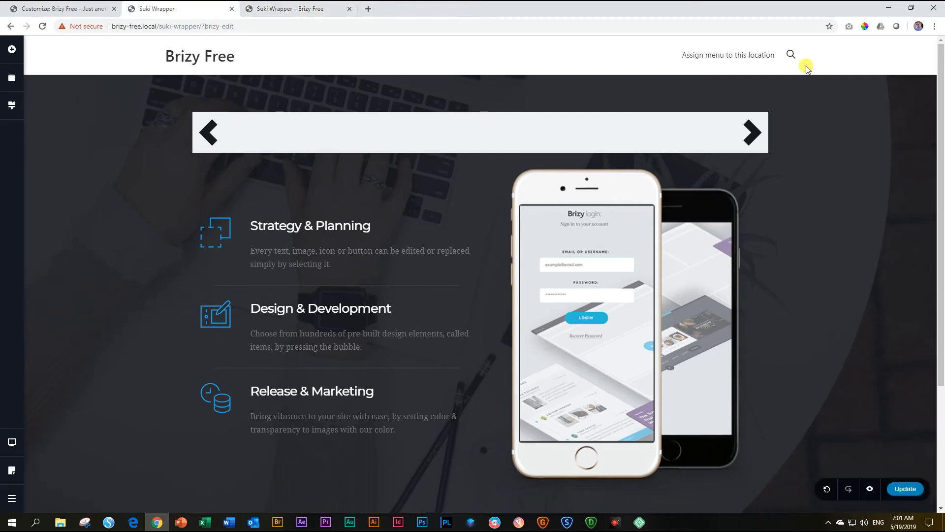
mouse_move(906, 107)
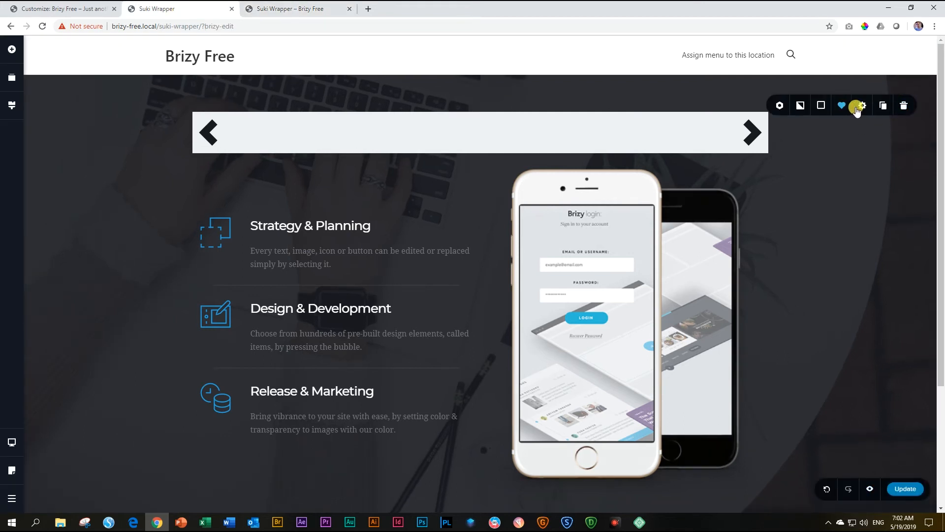
left_click(859, 106)
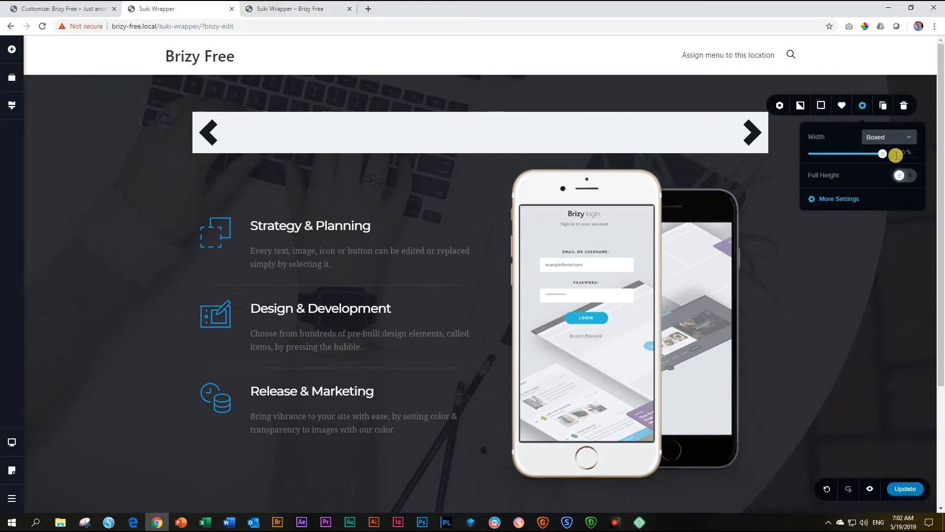
left_click(907, 136)
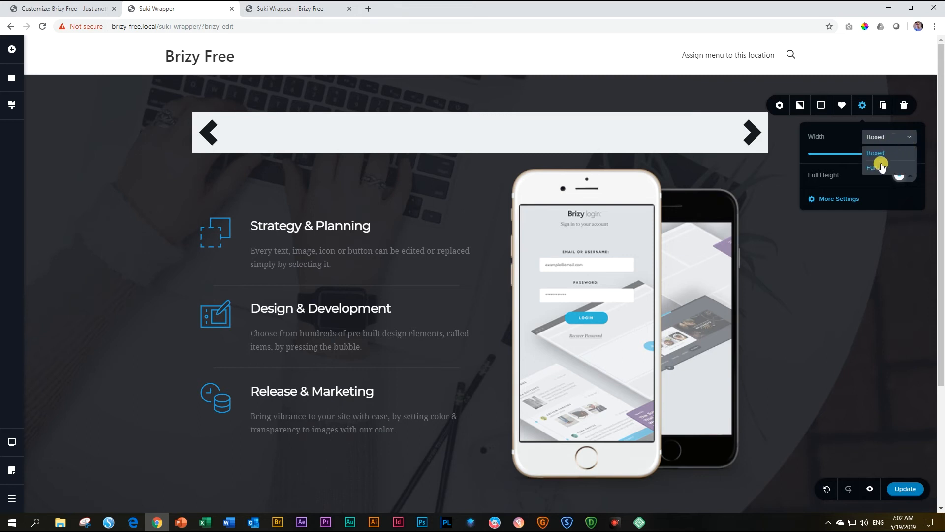
left_click(881, 167)
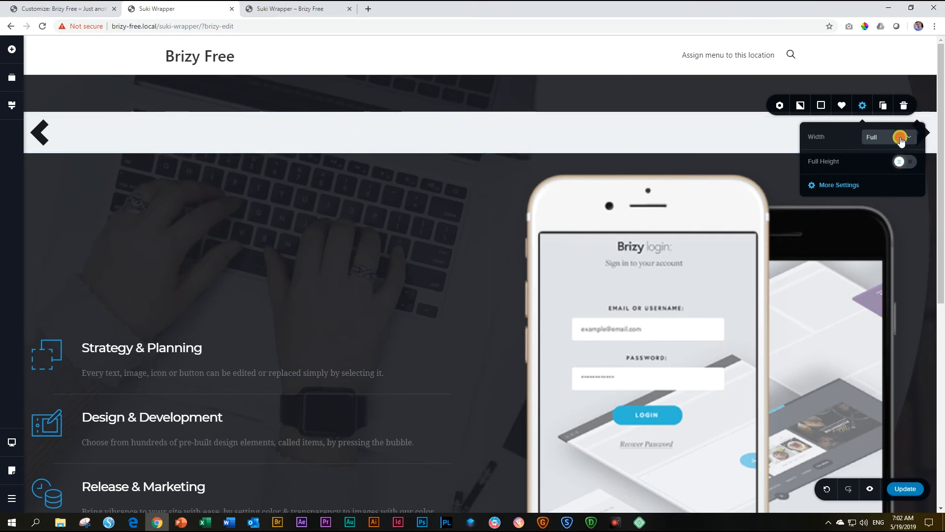
left_click(899, 137)
left_click(876, 155)
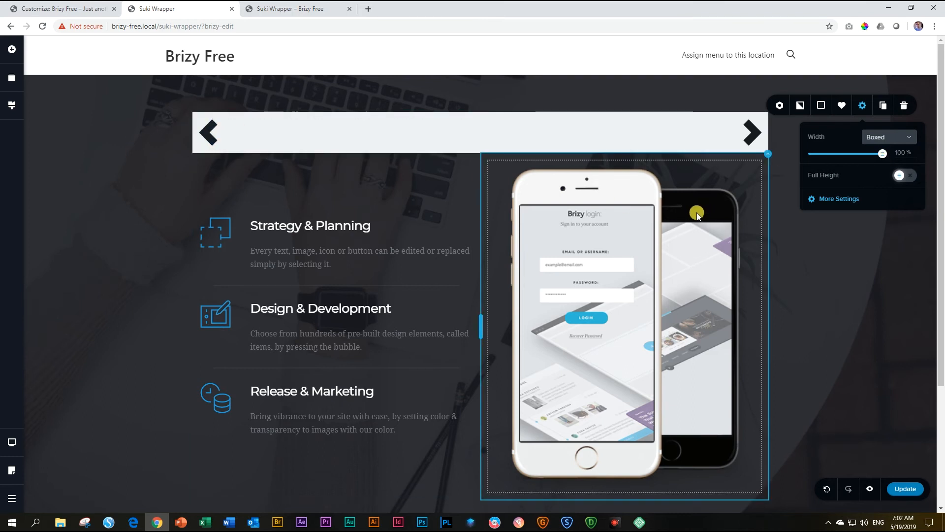
Enable using the theme's content width as Brizy content width in the customizer's Brizy Integration settings and publish
left_click(42, 9)
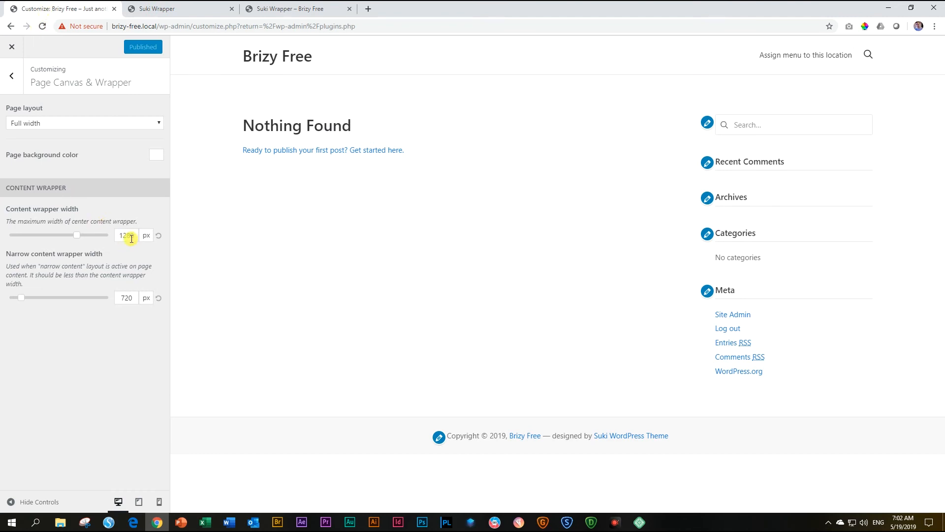
left_click(11, 76)
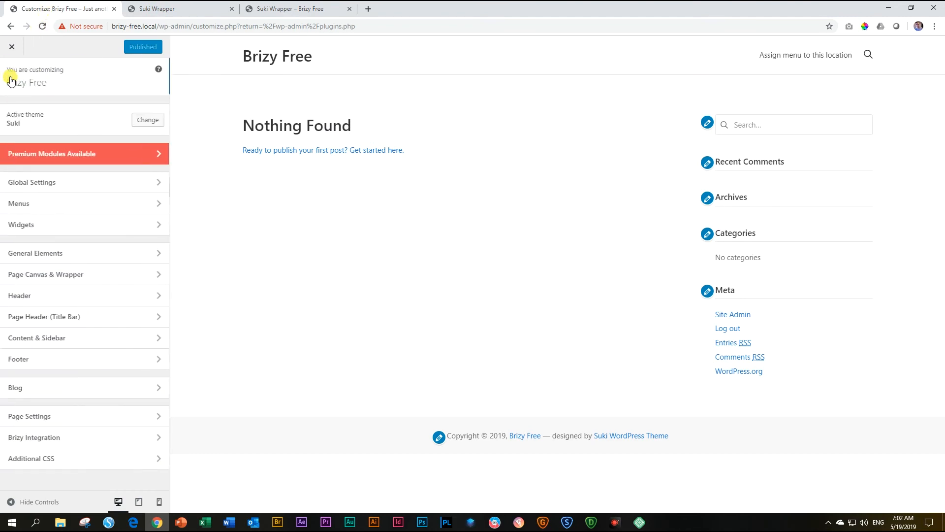
left_click(27, 443)
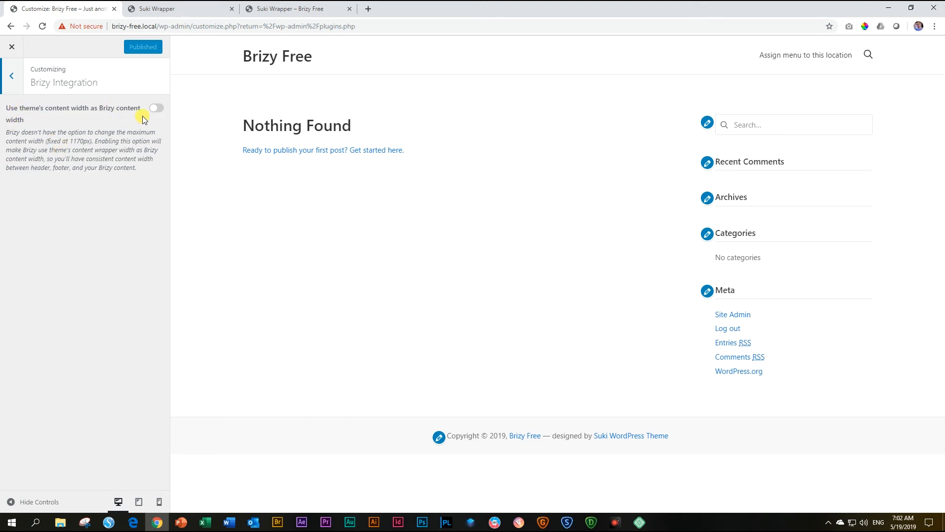
left_click(158, 109)
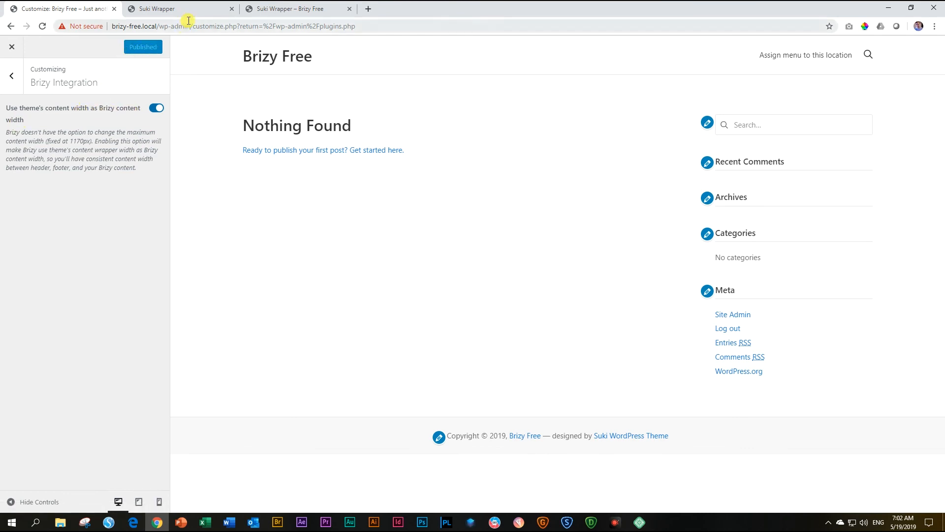
Reload the Suki Wrapper page preview and compare the Brizy content's width with the header
left_click(276, 10)
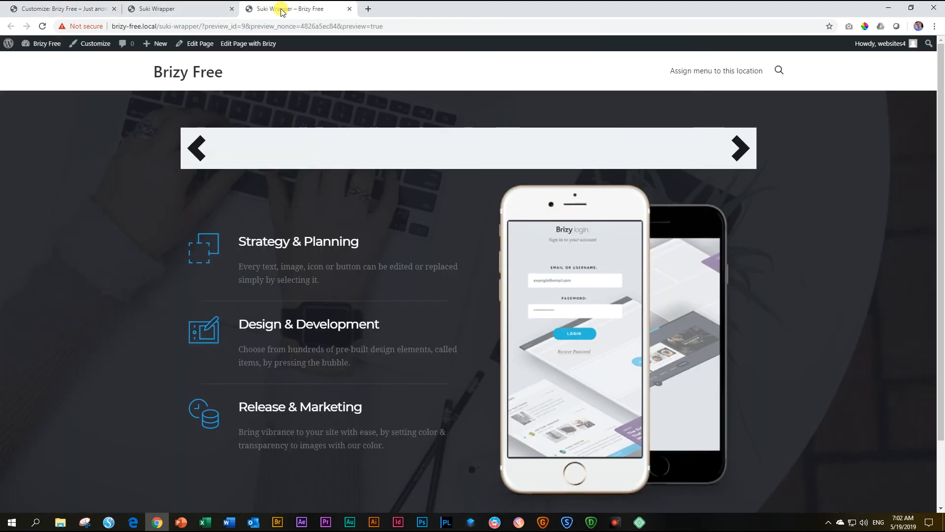
left_click(43, 27)
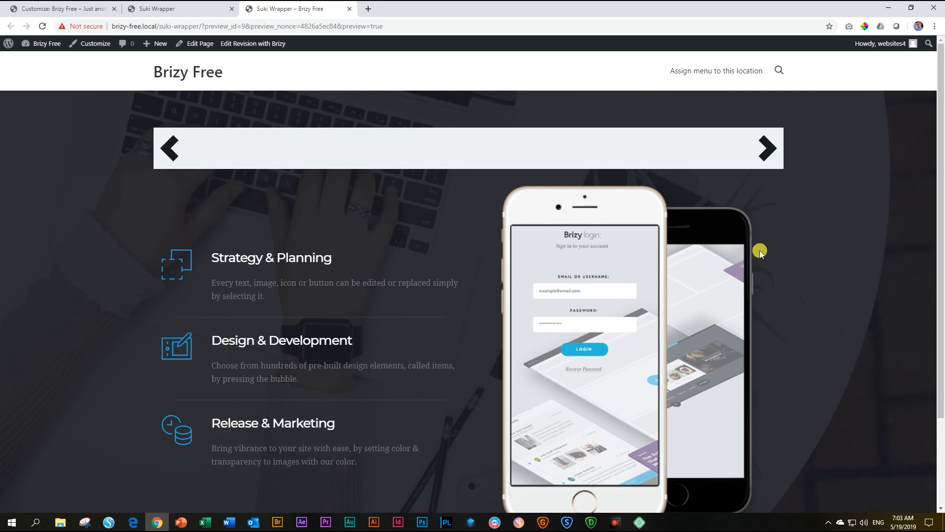
Set the theme's content wrapper width to 1440 px in the customizer's Page Canvas & Wrapper settings
left_click(174, 12)
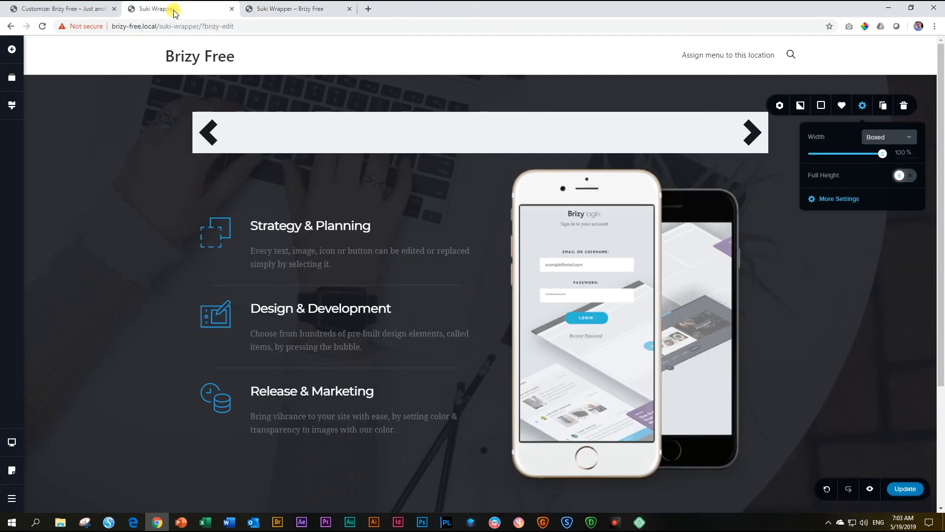
left_click(96, 9)
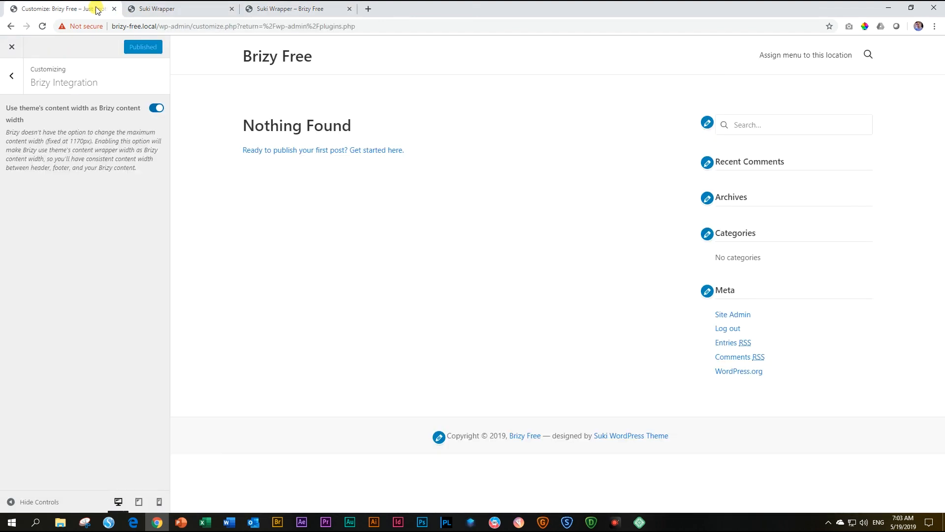
left_click(13, 80)
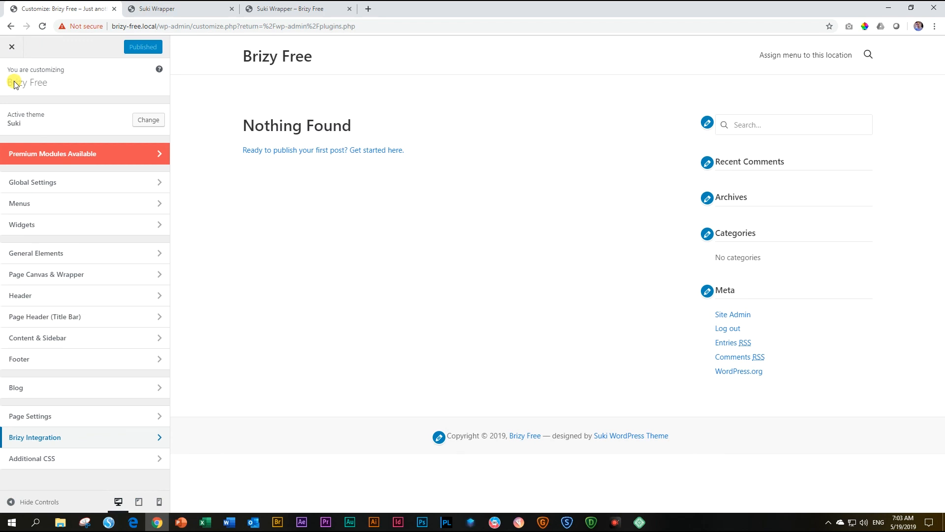
left_click(28, 280)
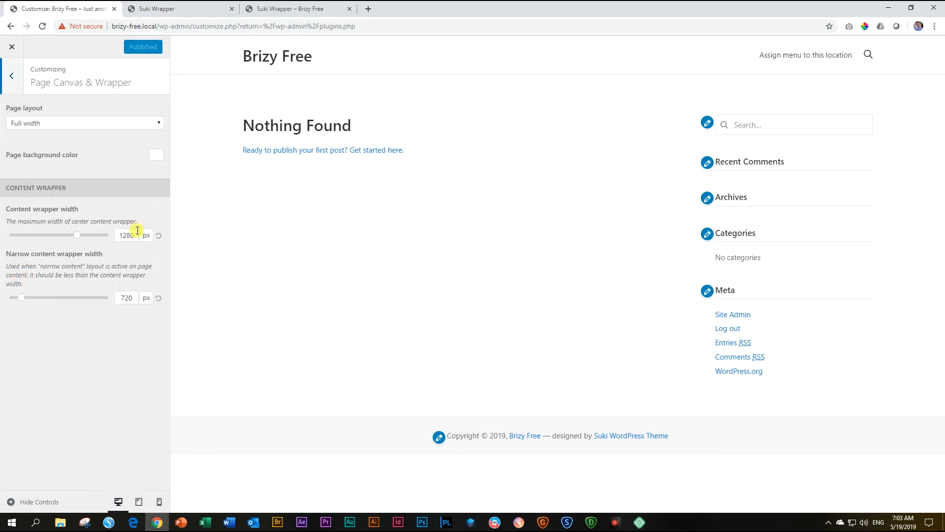
left_click_drag(77, 236, 83, 235)
left_click(135, 236)
left_click(126, 235)
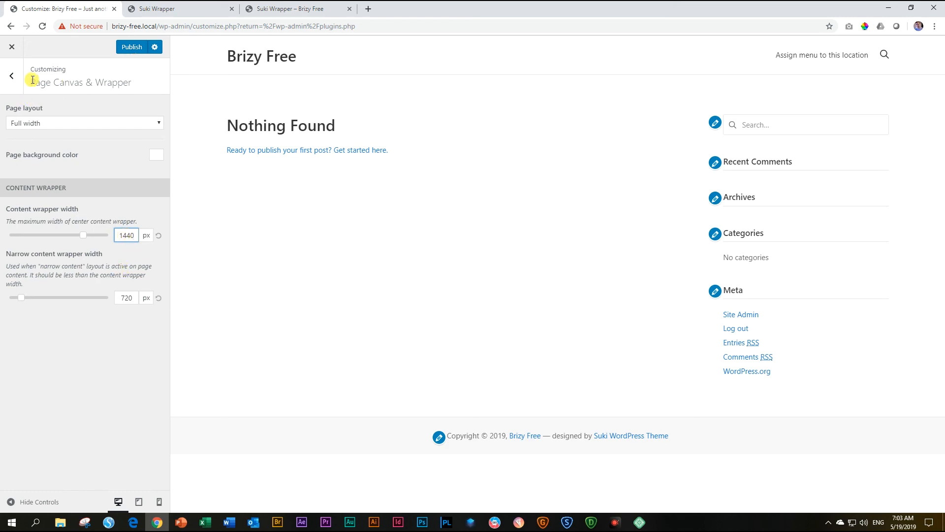
Check that the Brizy Integration setting uses the theme's content width and publish the customizer changes
left_click(11, 75)
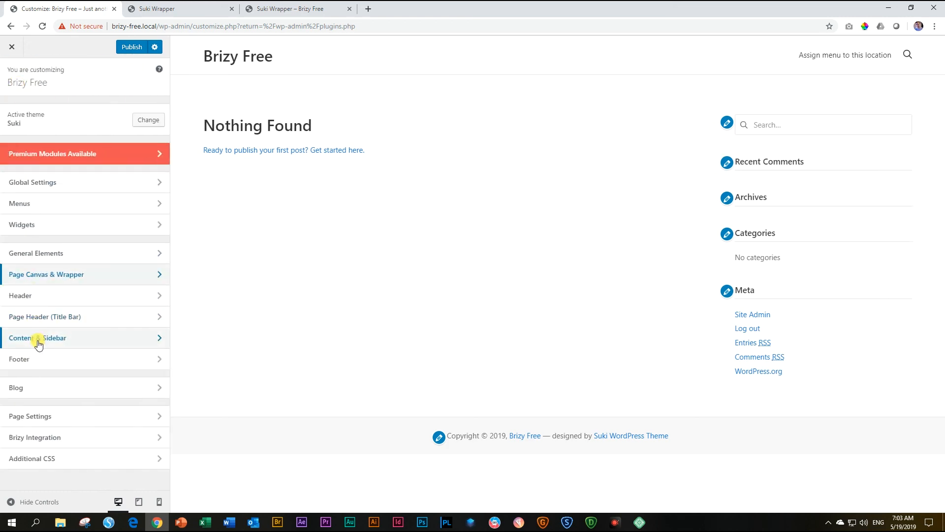
left_click(32, 443)
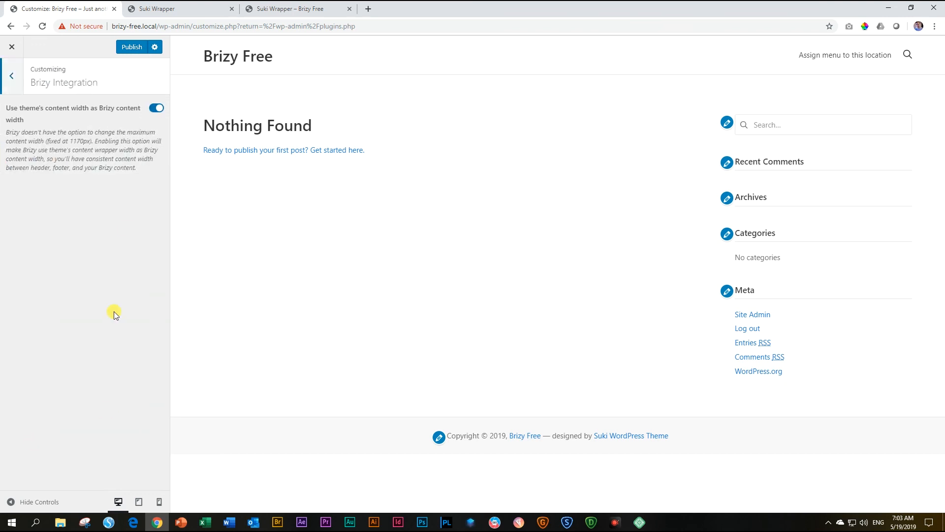
left_click(136, 50)
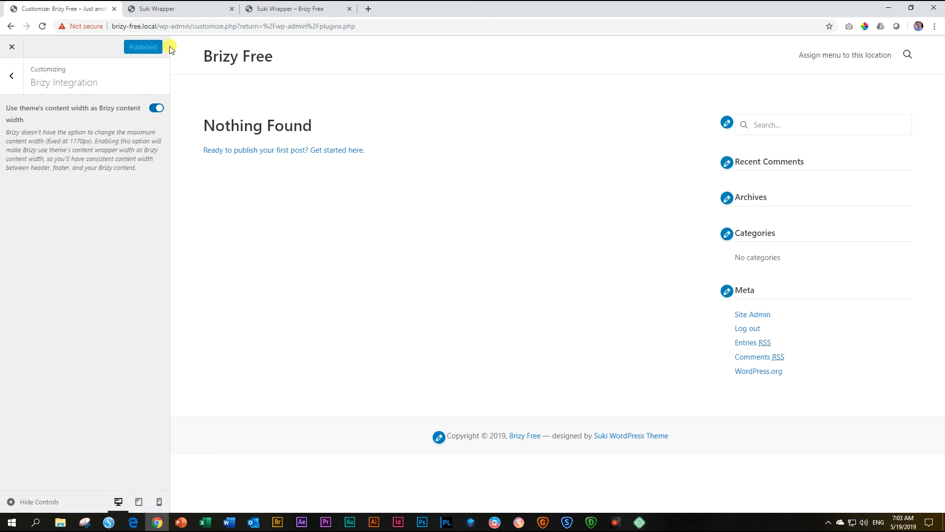
Reload the Suki Wrapper preview again to check the page's alignment at the newly published wrapper width
left_click(257, 11)
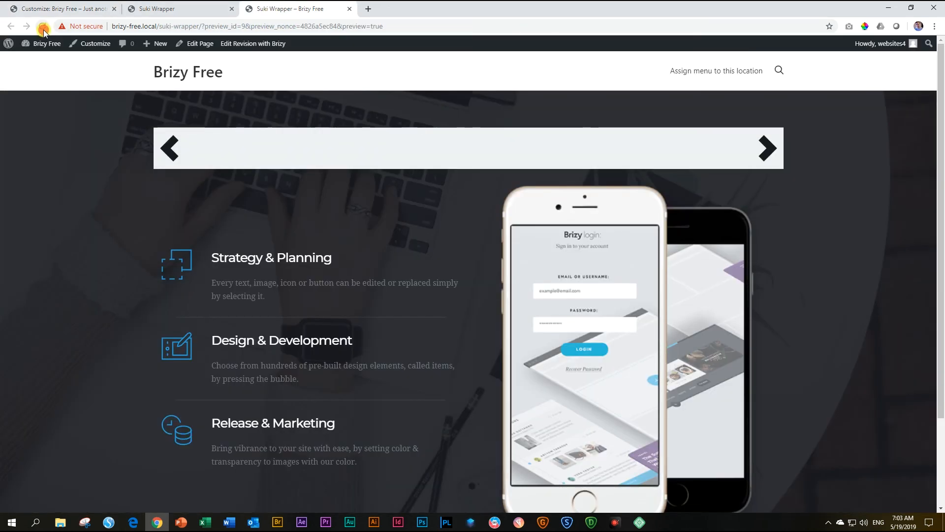
left_click(51, 46)
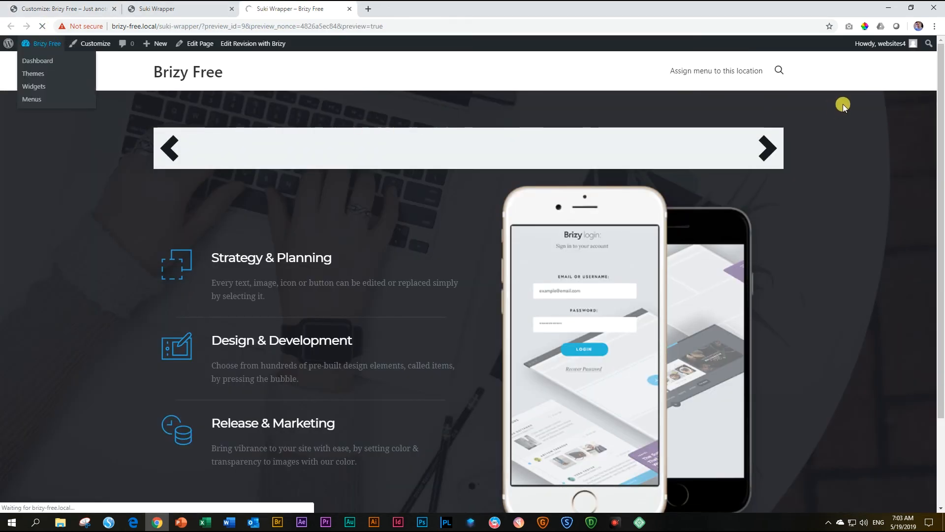